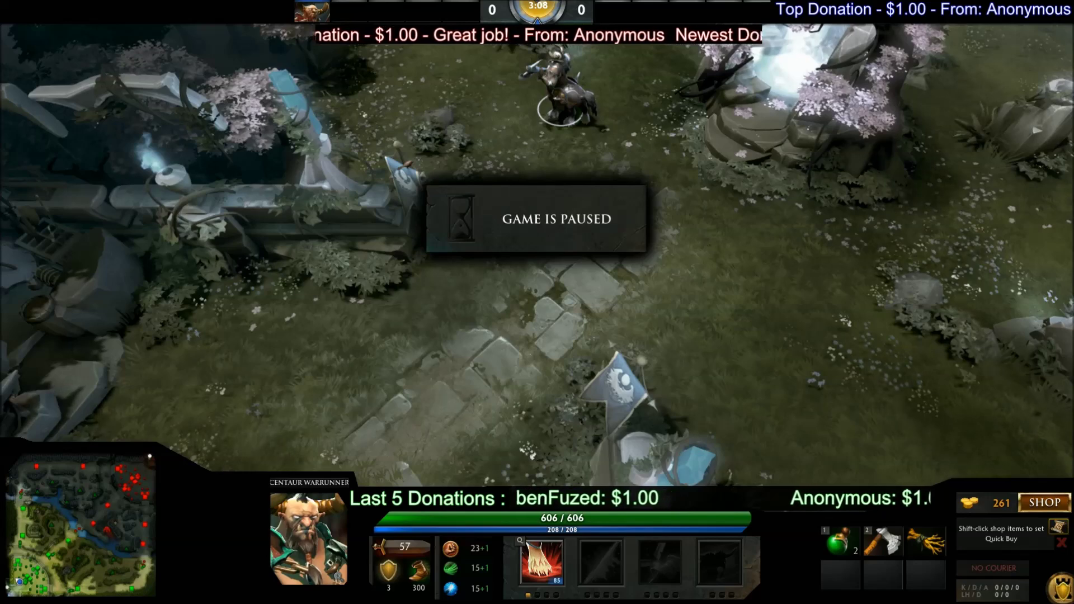
Exit the paused Dota 2 match, revealing the Donation Tracker Alerter v1.7 console and its folder.
{"action": "mouse_move", "coordinate": [402, 547]}
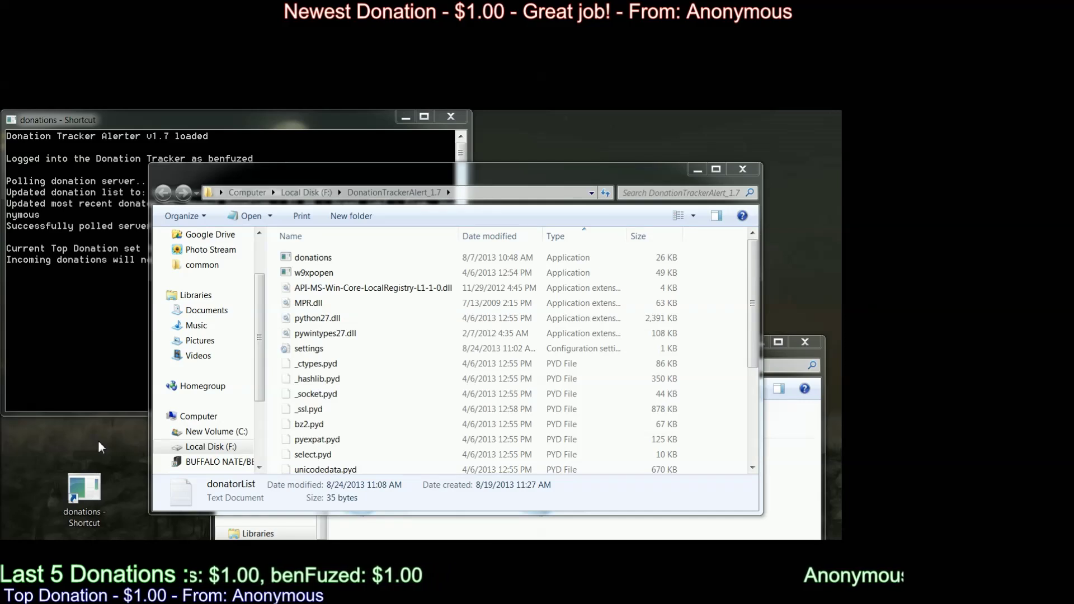
{"action": "left_click", "coordinate": [89, 500]}
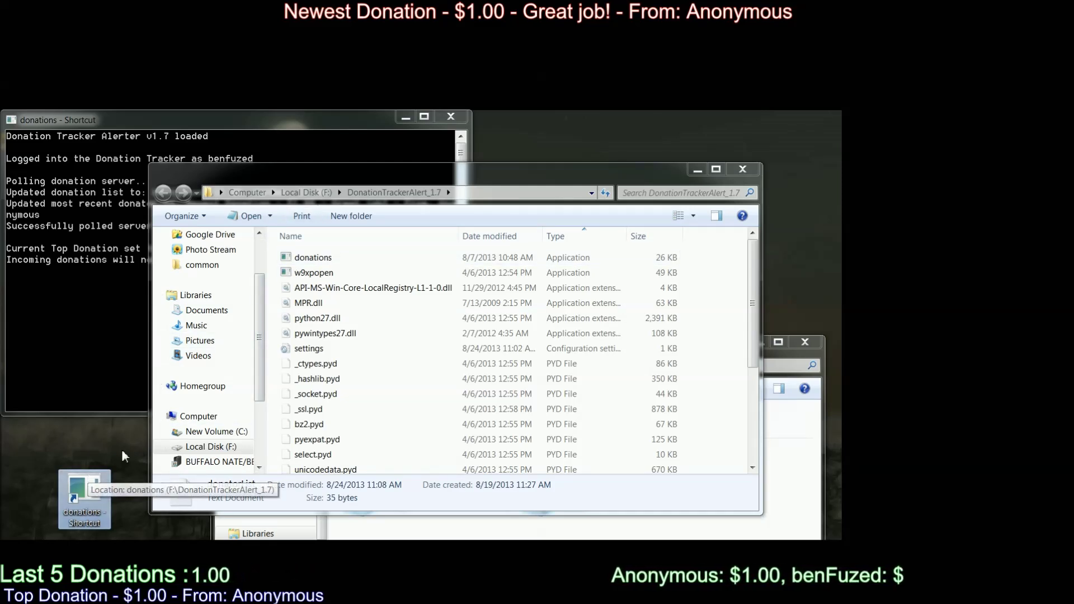
{"action": "left_click", "coordinate": [390, 196]}
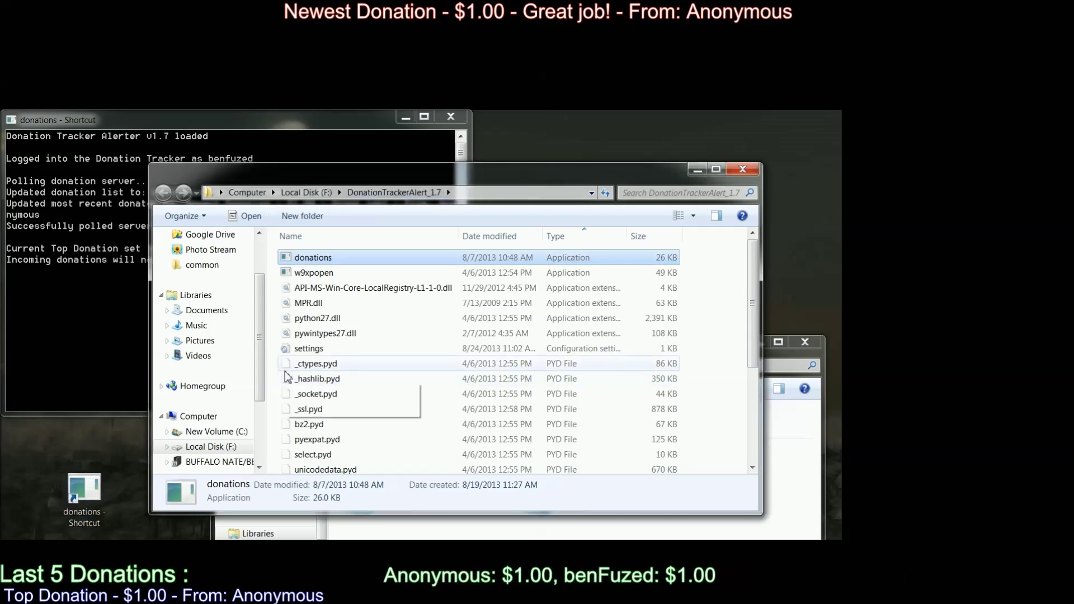
{"action": "scroll", "coordinate": [308, 362], "scroll_direction": "down", "scroll_amount": 4}
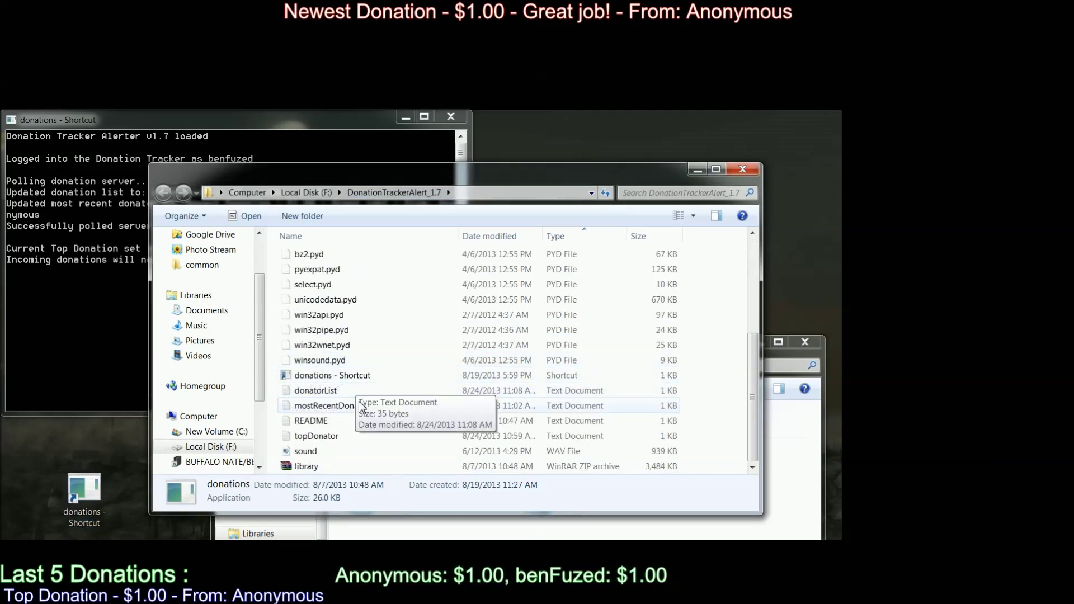
{"action": "left_click", "coordinate": [316, 391]}
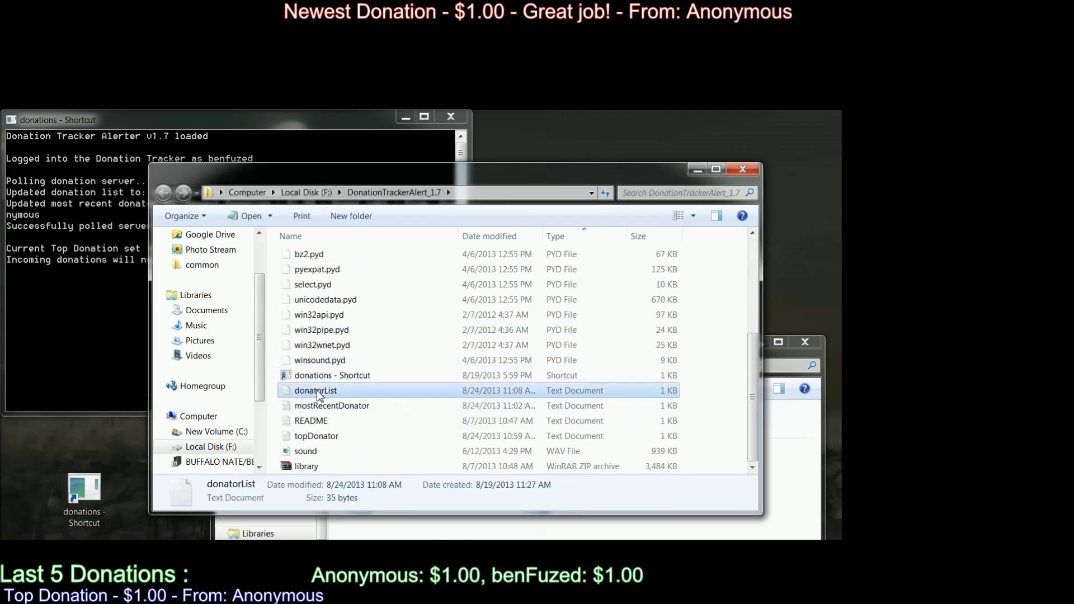
{"action": "left_click", "coordinate": [338, 408]}
{"action": "left_click", "coordinate": [333, 440]}
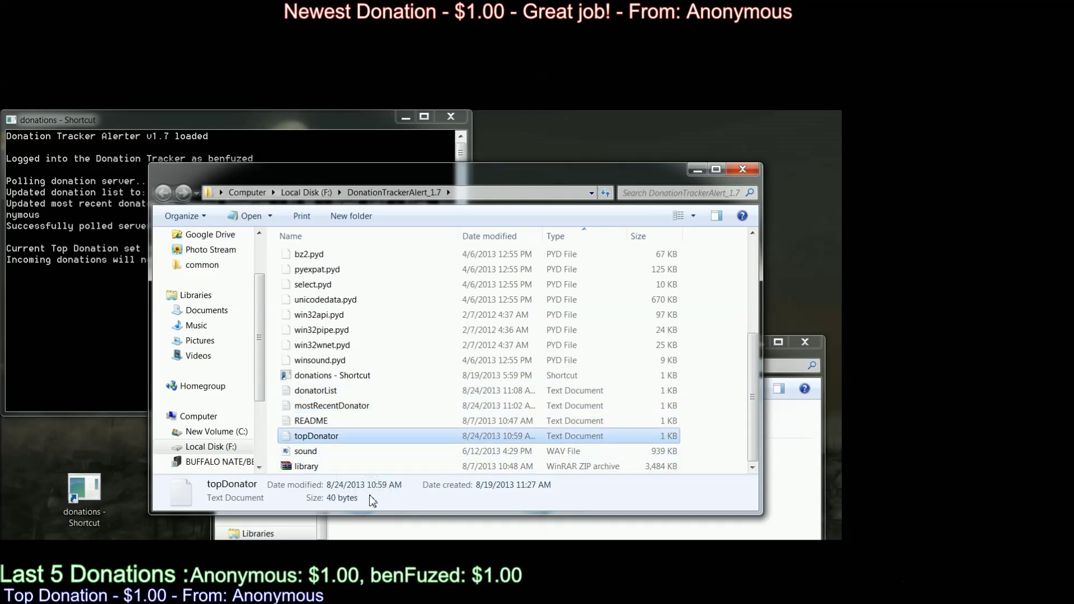
{"action": "key", "text": "Down"}
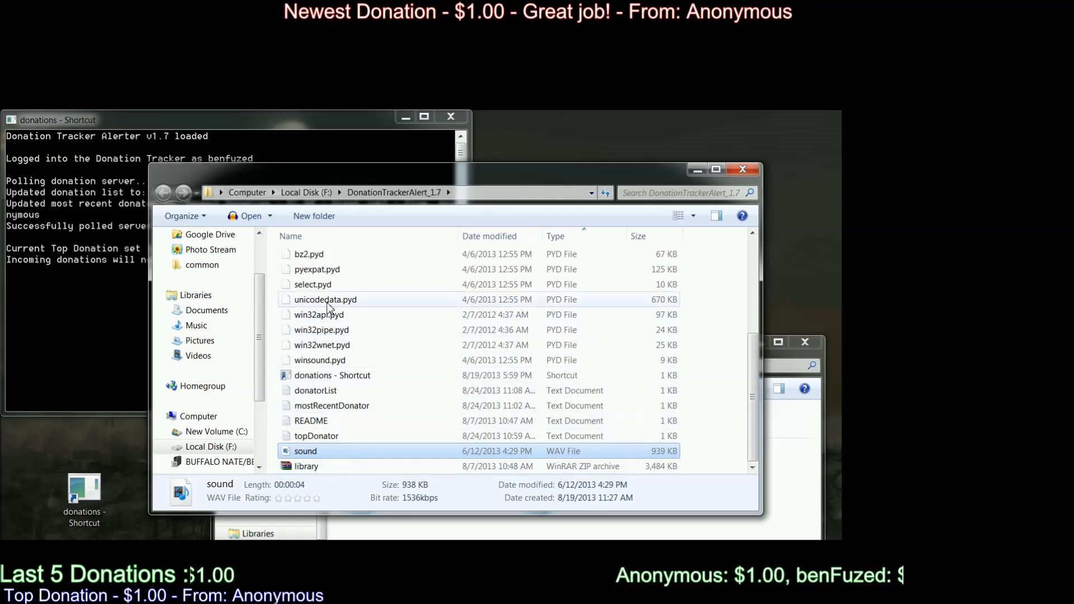
{"action": "scroll", "coordinate": [330, 336], "scroll_direction": "up", "scroll_amount": 3}
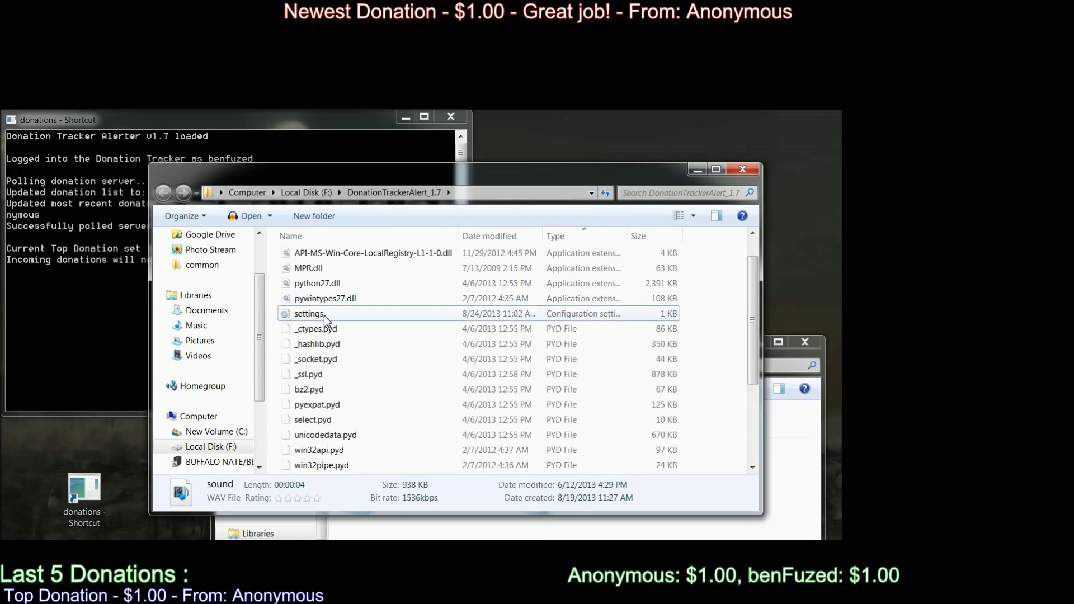
{"action": "left_click", "coordinate": [327, 314]}
Edit the settings file in Notepad, select its Channel and API-Key lines, then view the account page.
{"action": "right_click", "coordinate": [326, 320]}
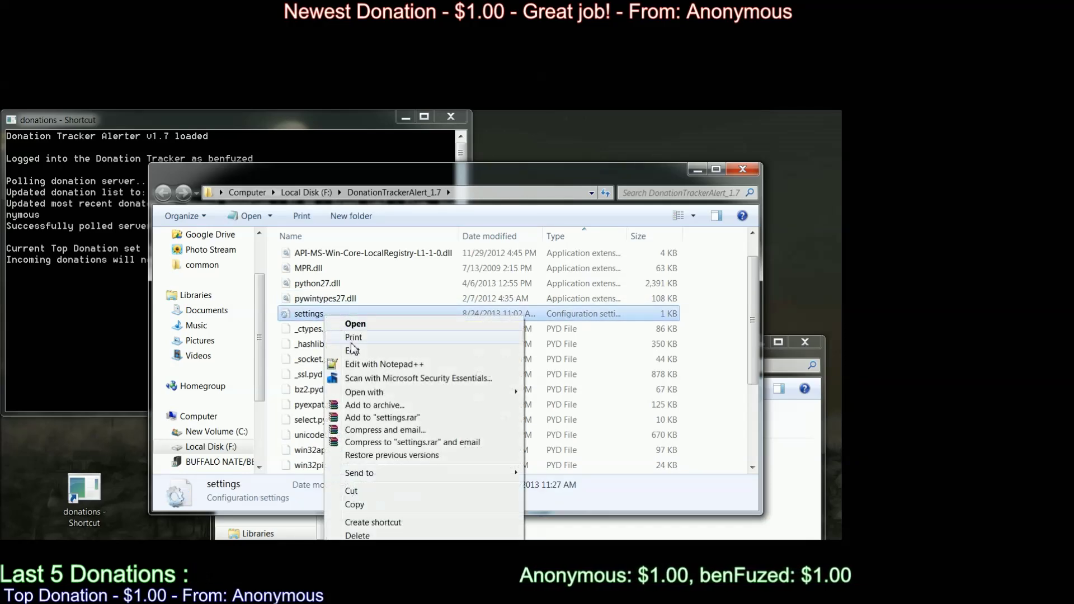
{"action": "left_click", "coordinate": [354, 351]}
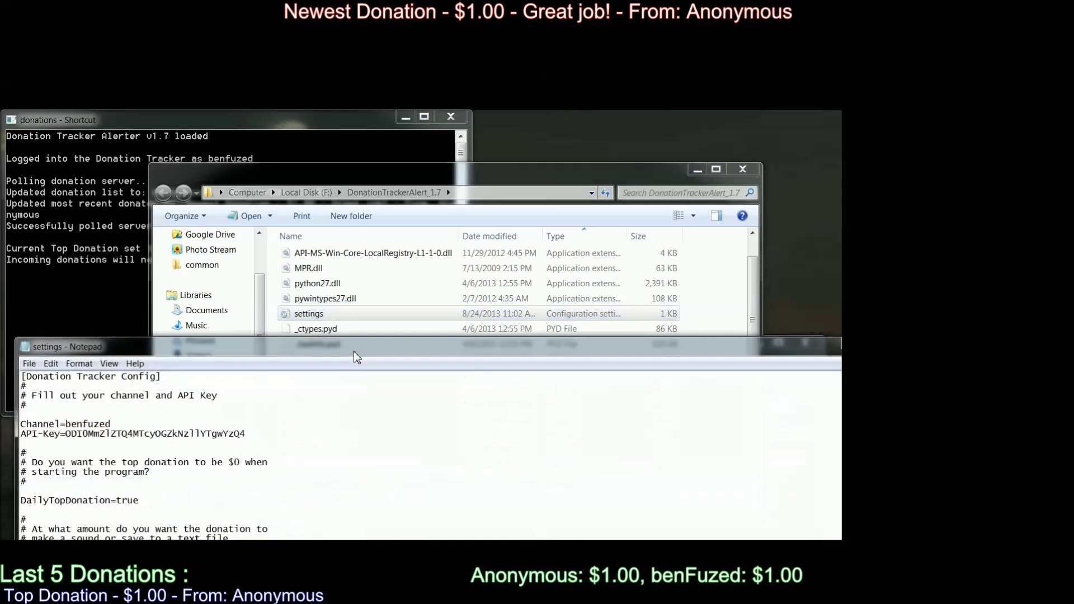
{"action": "left_click_drag", "start_coordinate": [341, 345], "coordinate": [337, 170]}
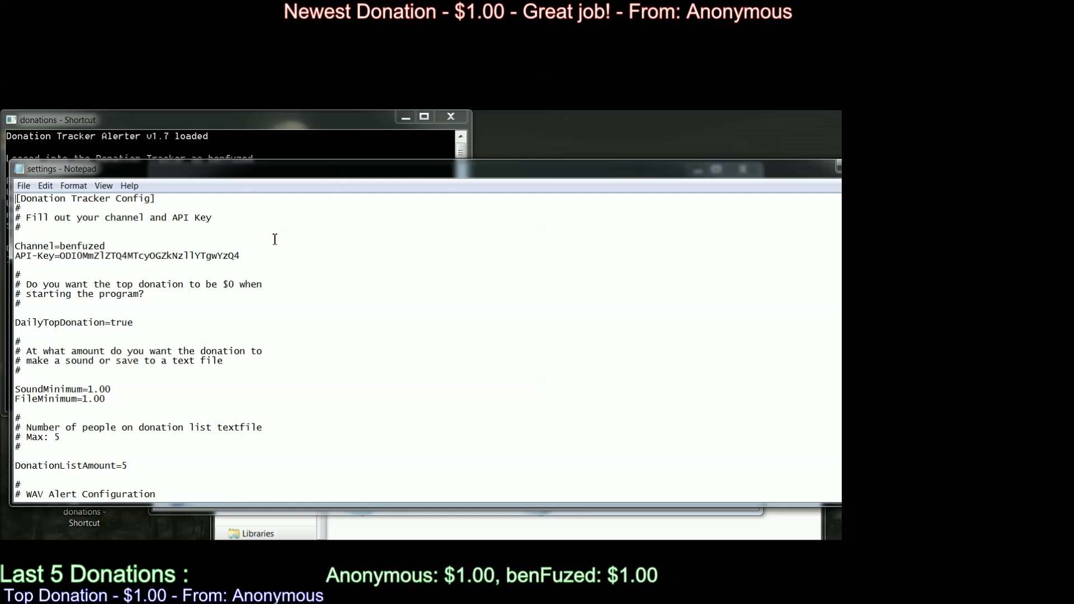
{"action": "left_click_drag", "start_coordinate": [254, 257], "coordinate": [132, 244]}
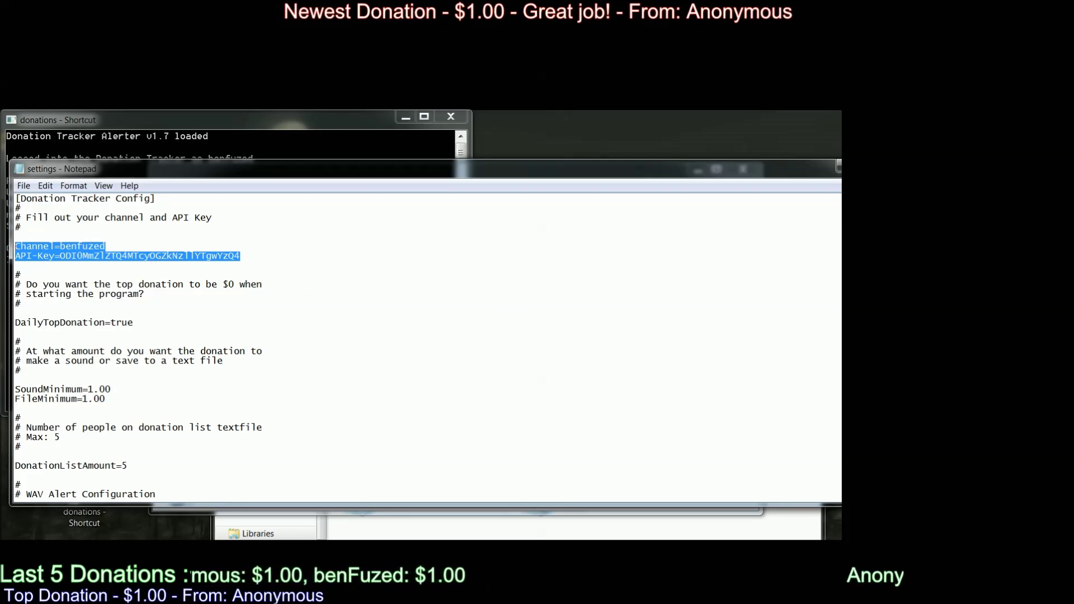
{"action": "key", "text": "alt+Tab"}
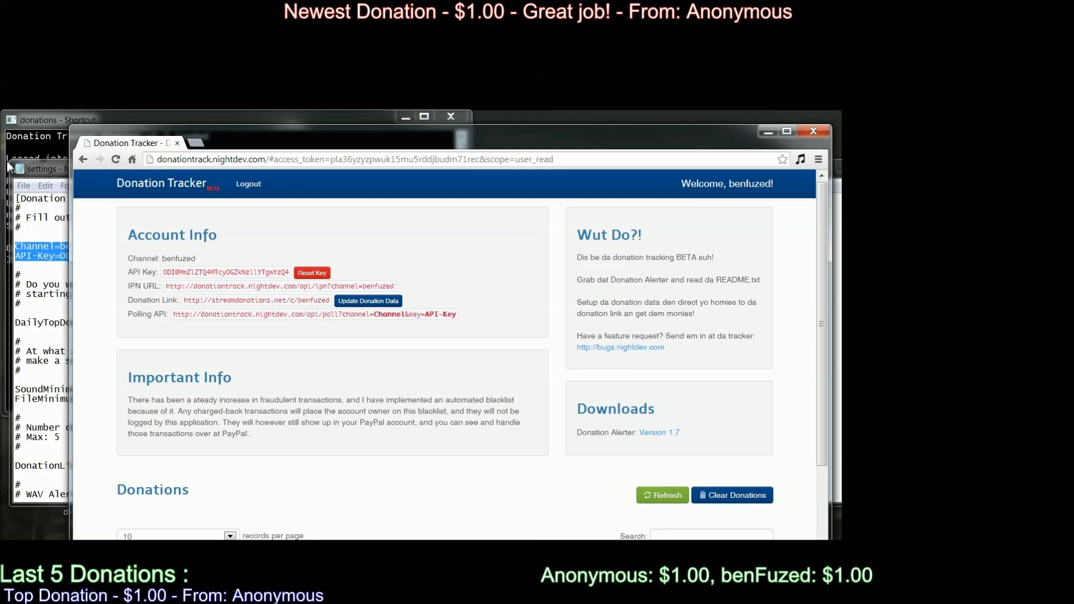
Compare the account page's API Key value with the settings file's Channel and API-Key lines.
{"action": "left_click", "coordinate": [55, 169]}
{"action": "left_click", "coordinate": [54, 248]}
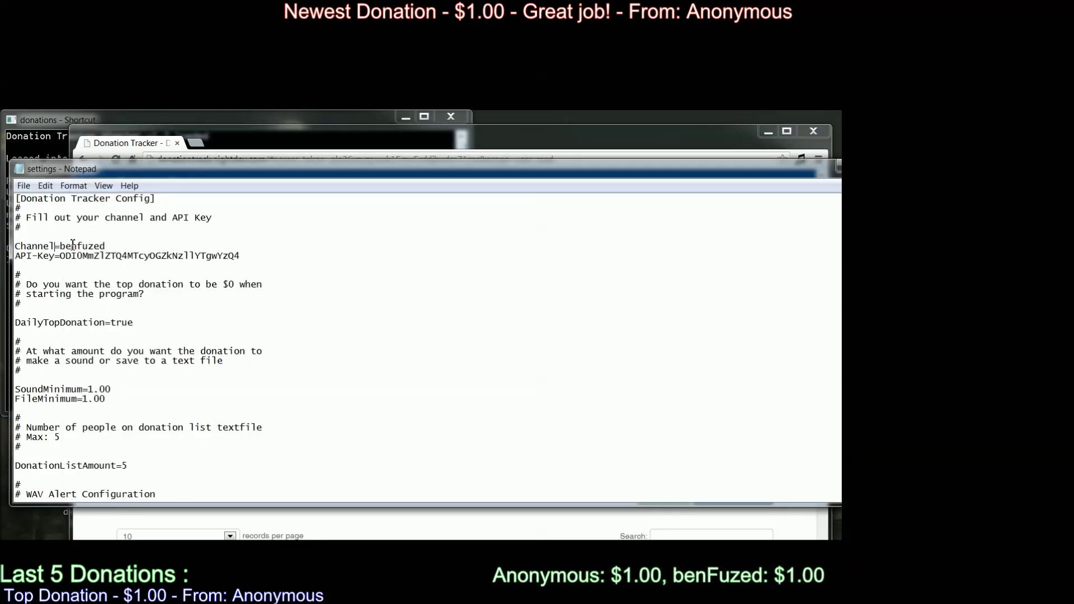
{"action": "left_click", "coordinate": [72, 246]}
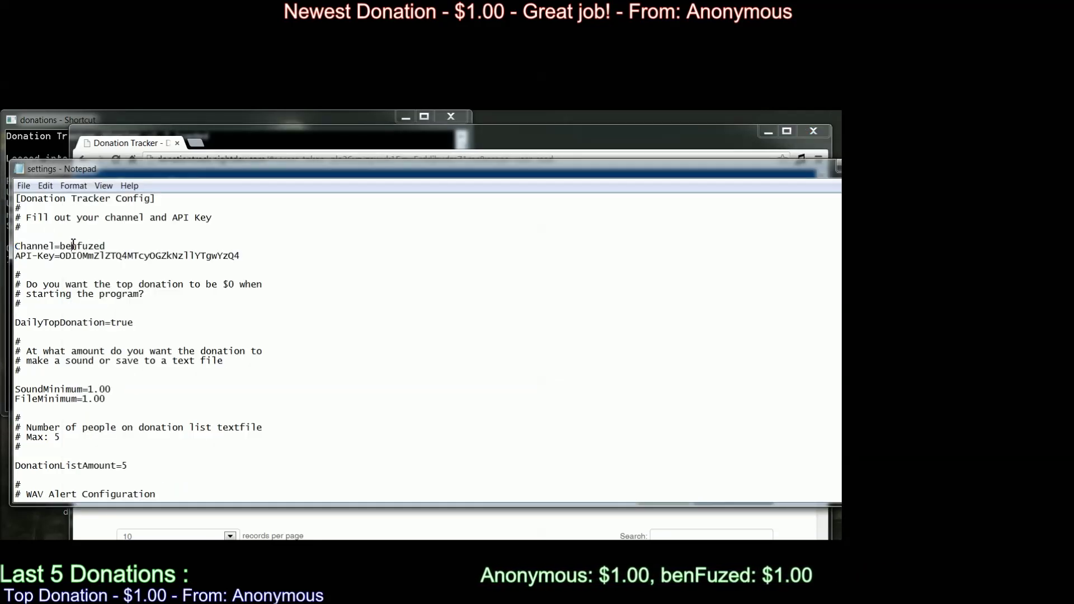
{"action": "left_click", "coordinate": [259, 144]}
{"action": "double_click", "coordinate": [208, 272]}
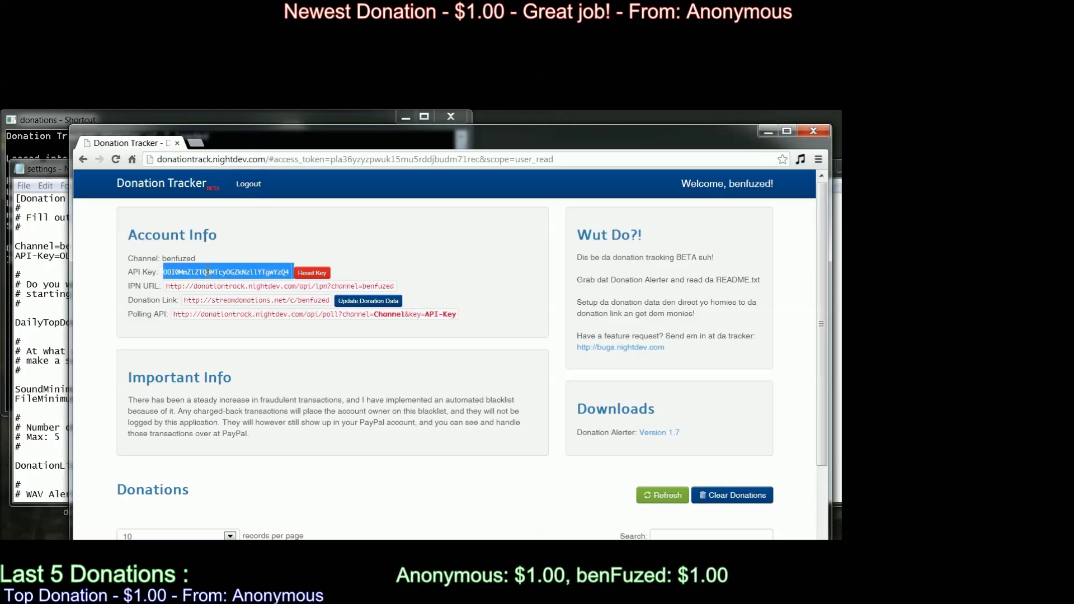
{"action": "left_click", "coordinate": [60, 255]}
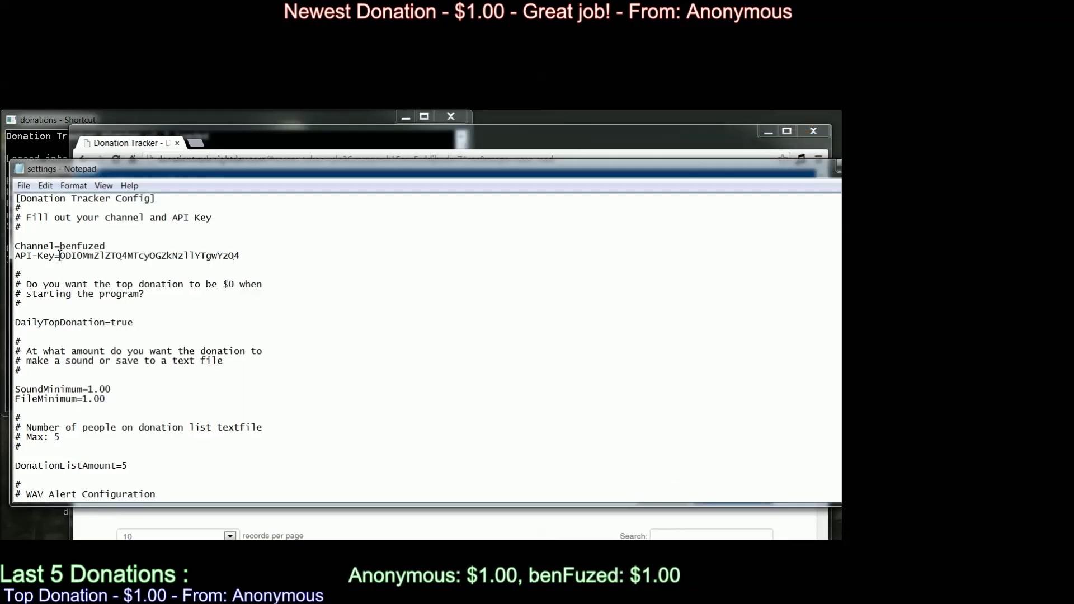
{"action": "left_click", "coordinate": [247, 133]}
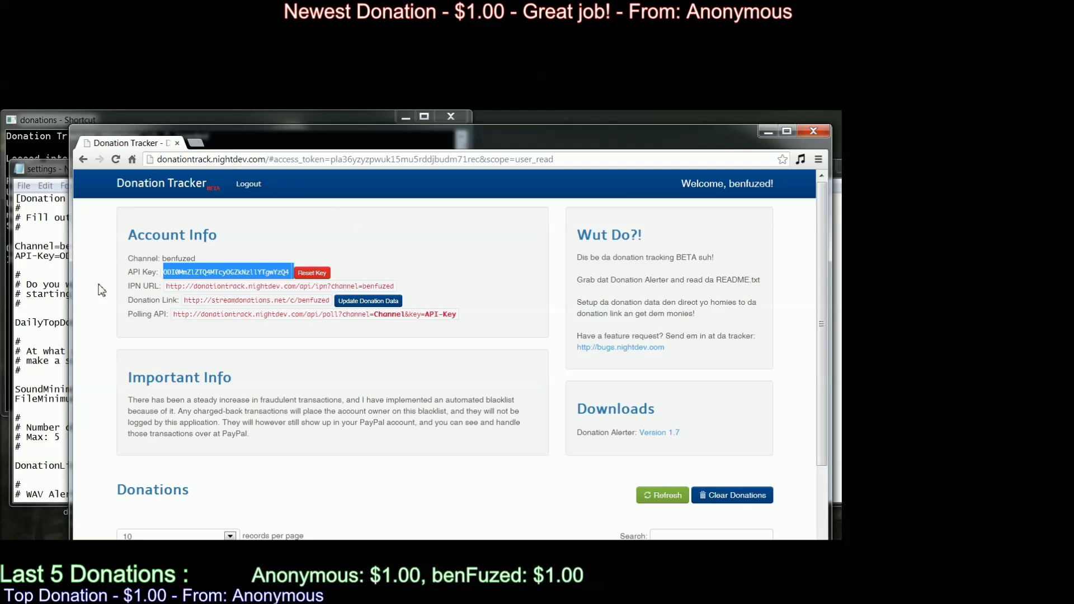
{"action": "left_click", "coordinate": [53, 313]}
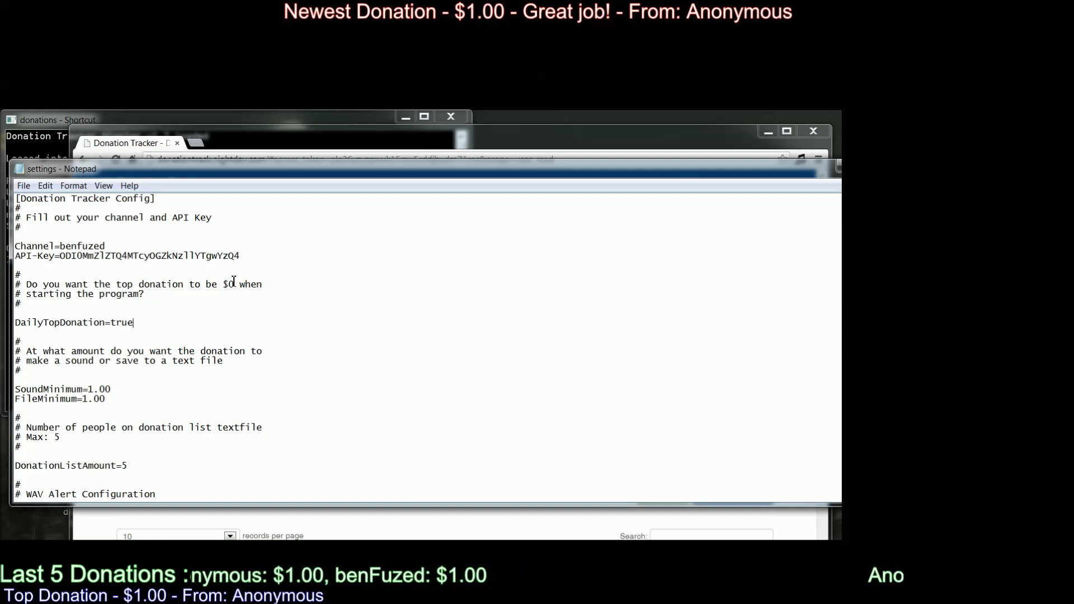
Review DailyTopDonation=true, SoundMinimum=1.00 and DonationListAmount=5, then close the settings file.
{"action": "left_click", "coordinate": [145, 323]}
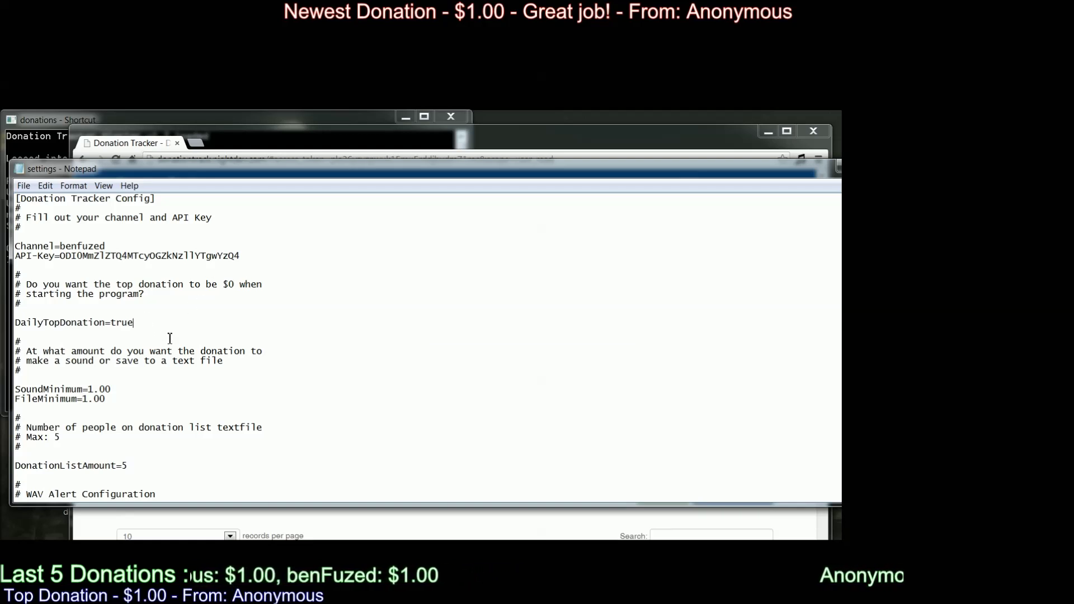
{"action": "left_click", "coordinate": [127, 390]}
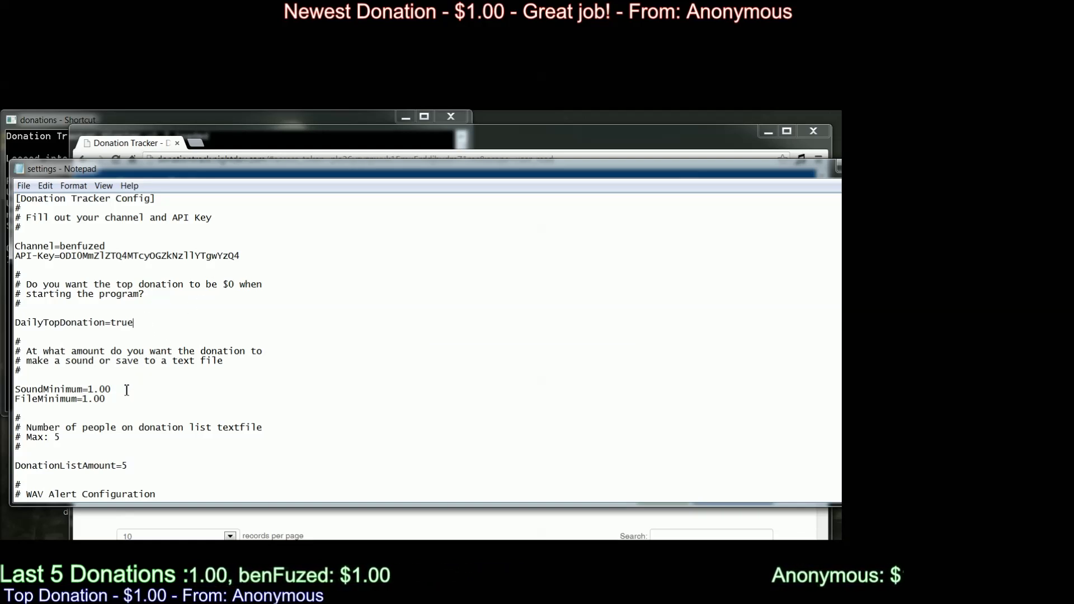
{"action": "scroll", "coordinate": [126, 390], "scroll_direction": "down", "scroll_amount": 5}
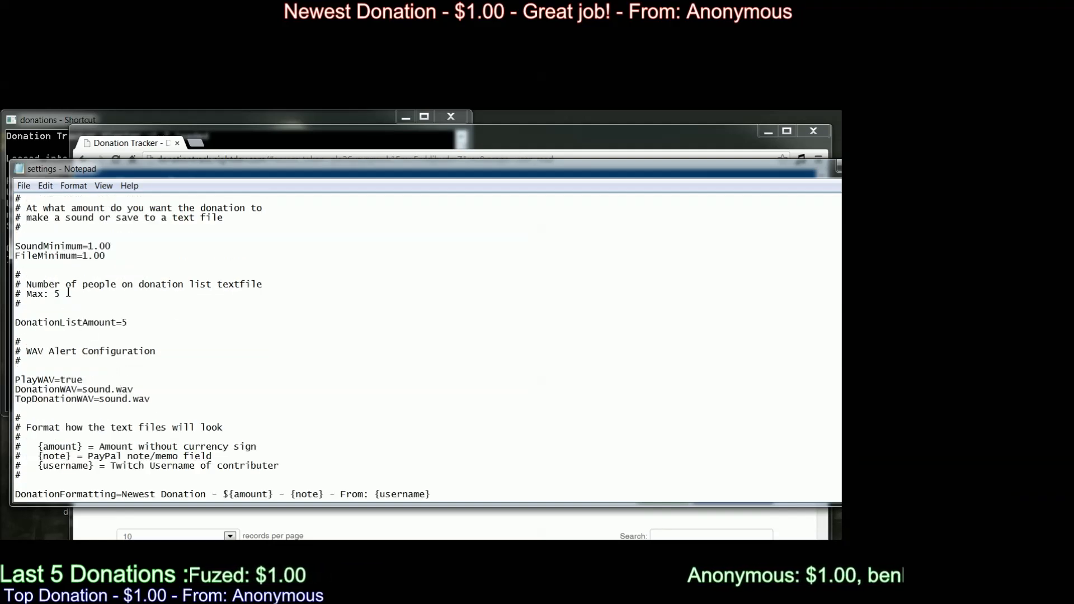
{"action": "left_click", "coordinate": [130, 323]}
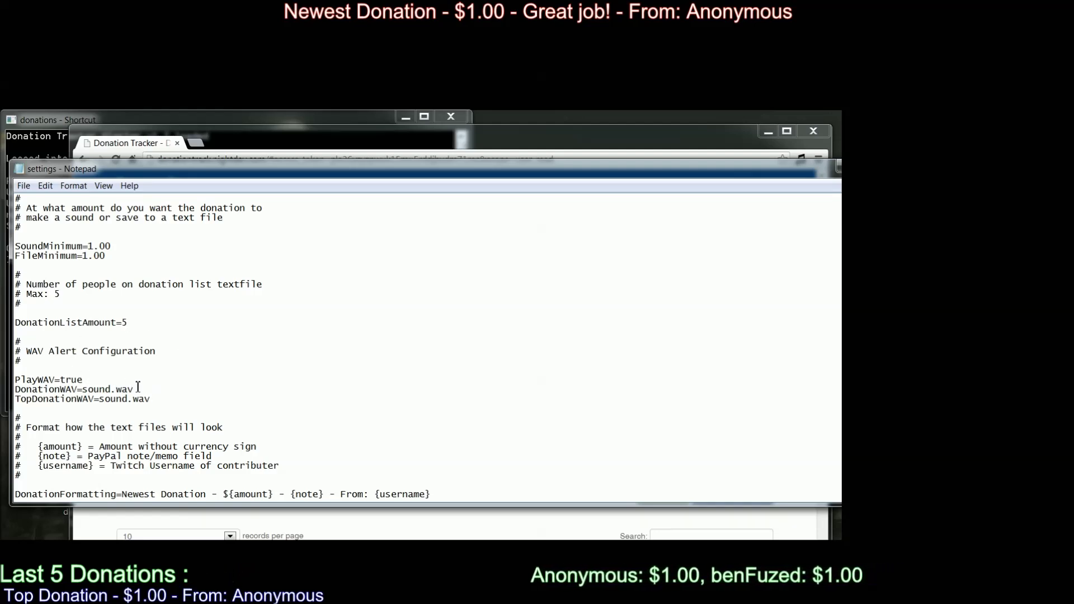
{"action": "scroll", "coordinate": [169, 374], "scroll_direction": "down", "scroll_amount": 1}
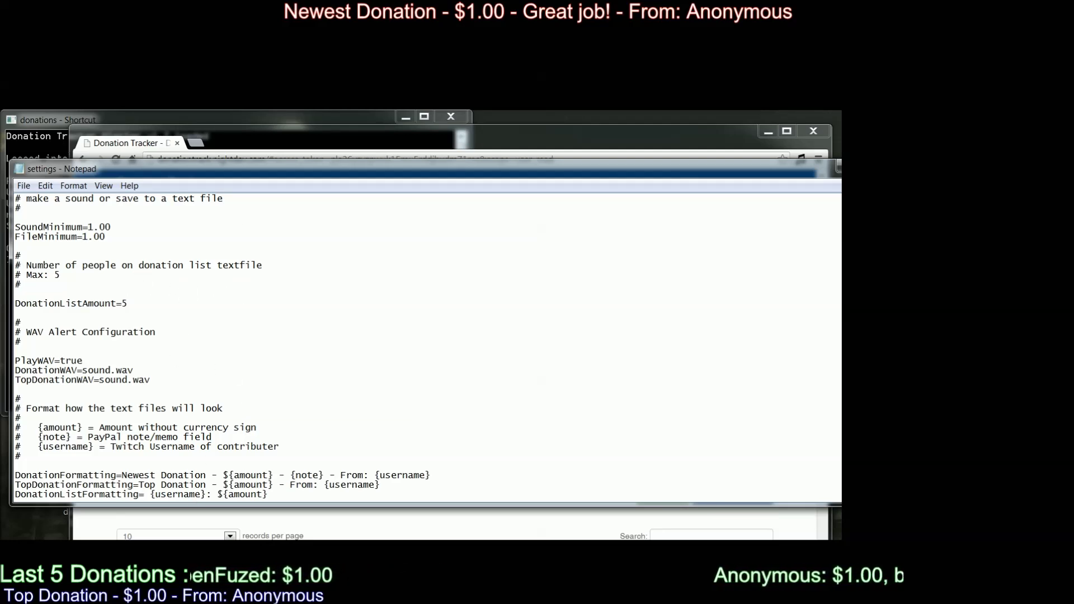
{"action": "double_click", "coordinate": [20, 169]}
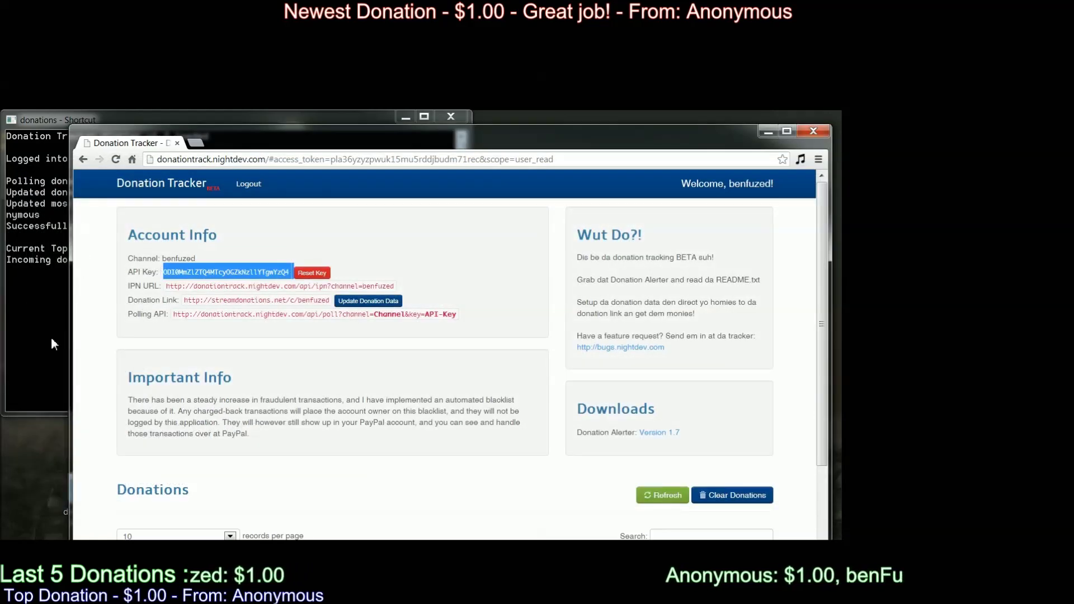
Select the Donation Link address on the account page and open Update Donation Data.
{"action": "left_click", "coordinate": [52, 337]}
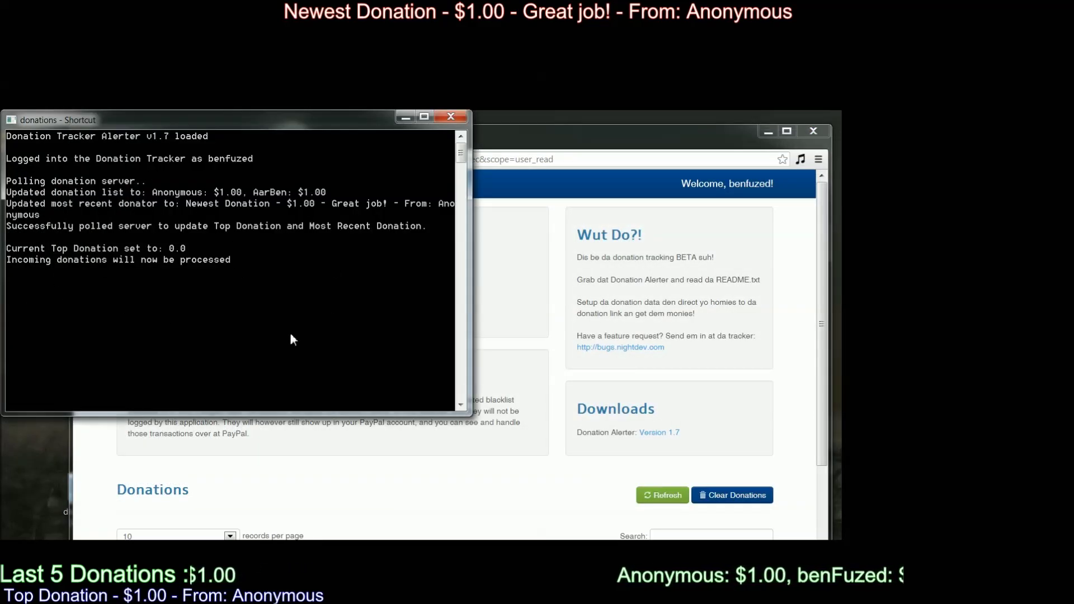
{"action": "left_click", "coordinate": [282, 491]}
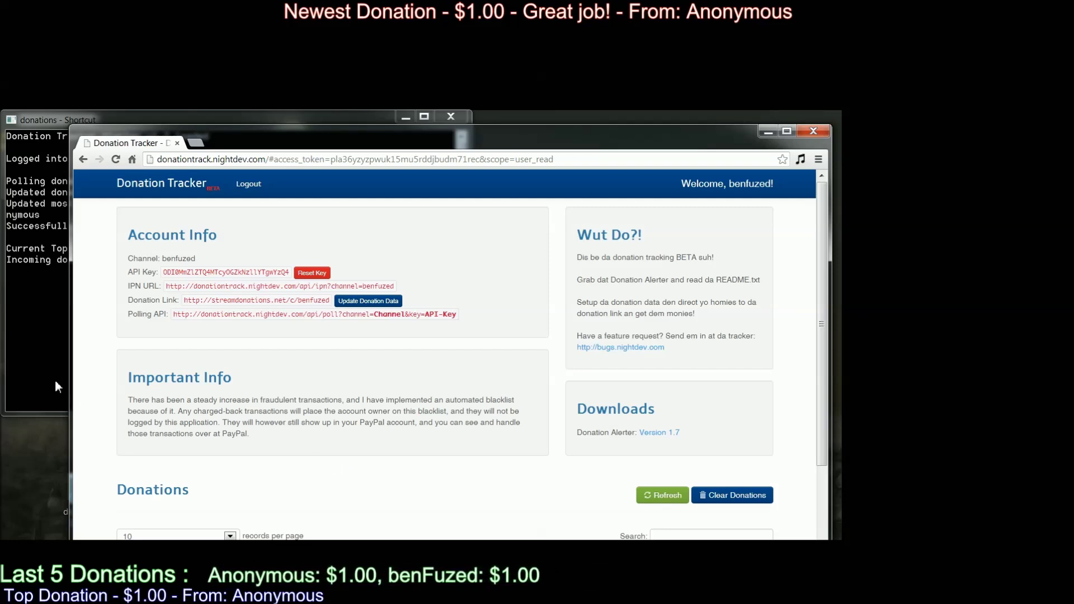
{"action": "triple_click", "coordinate": [238, 300]}
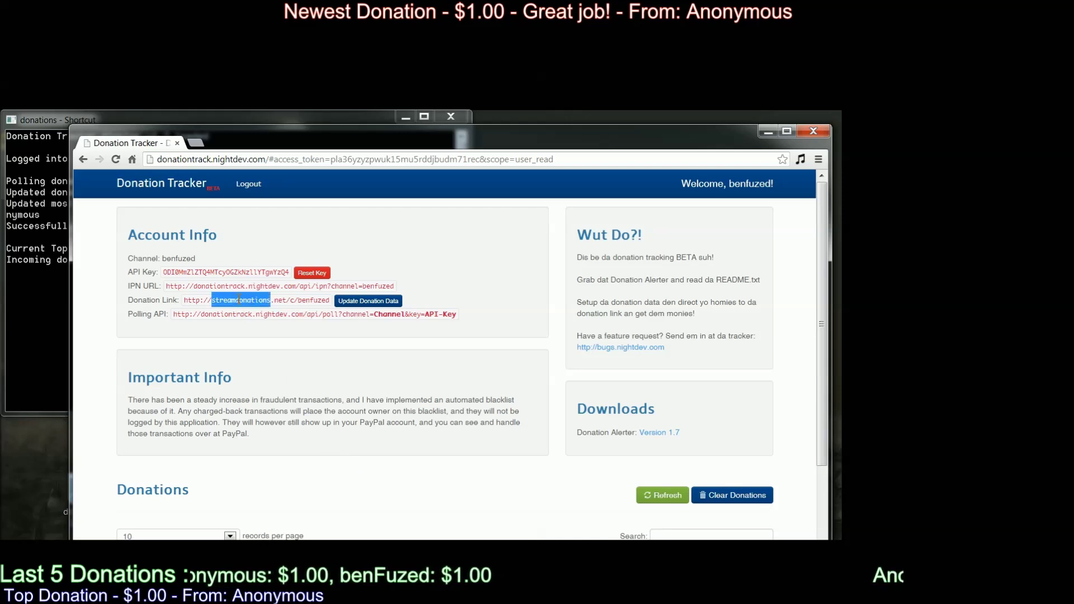
{"action": "left_click", "coordinate": [186, 299]}
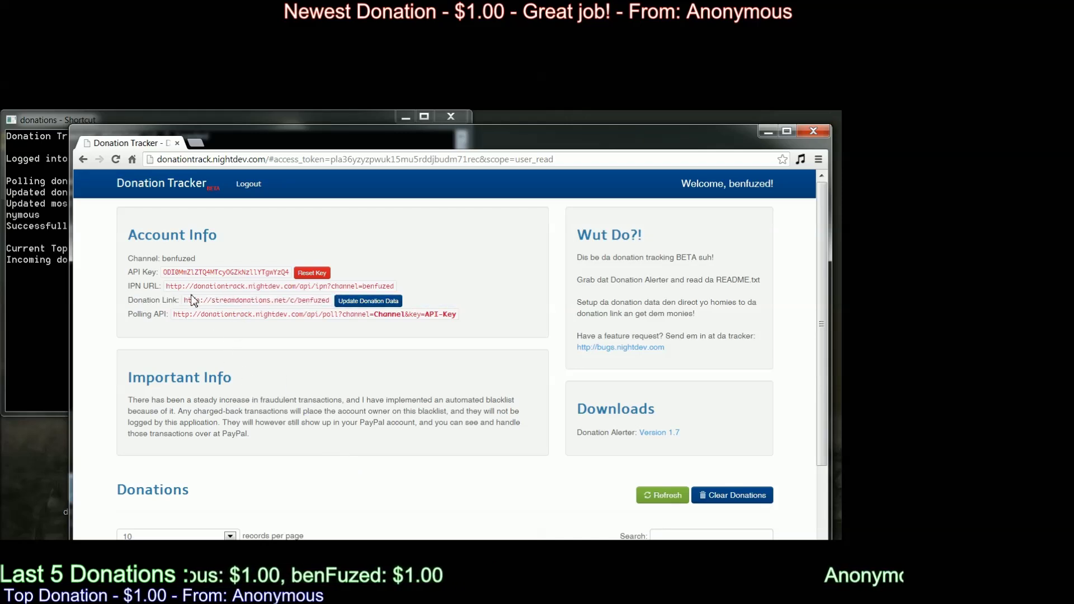
{"action": "left_click", "coordinate": [372, 302]}
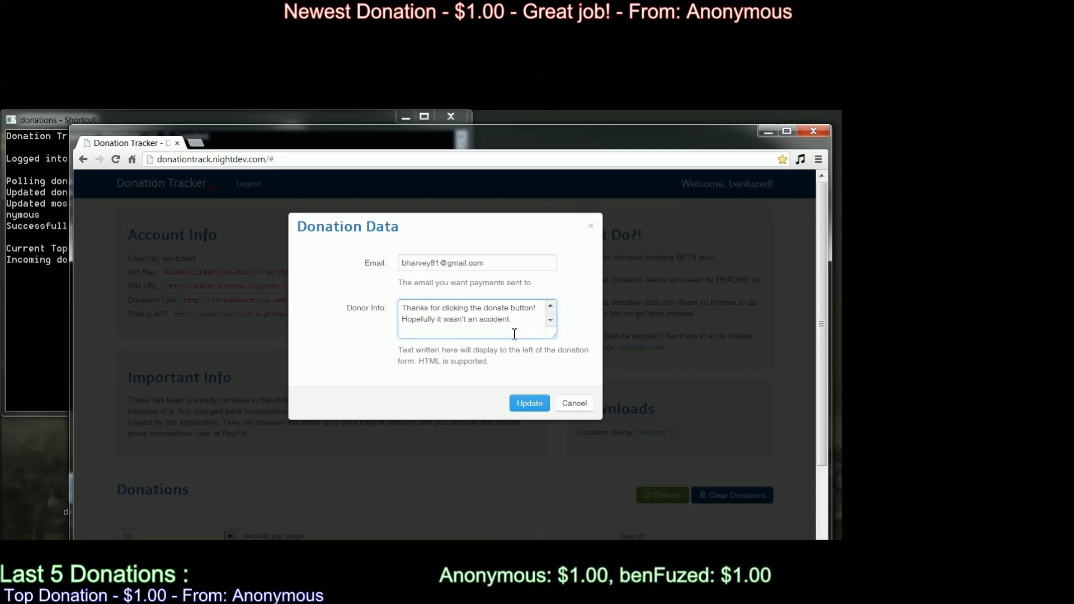
Append 'I hope I helped/entertained you in some way.' to the donor message and save it.
{"action": "type", "text": "I ho"}
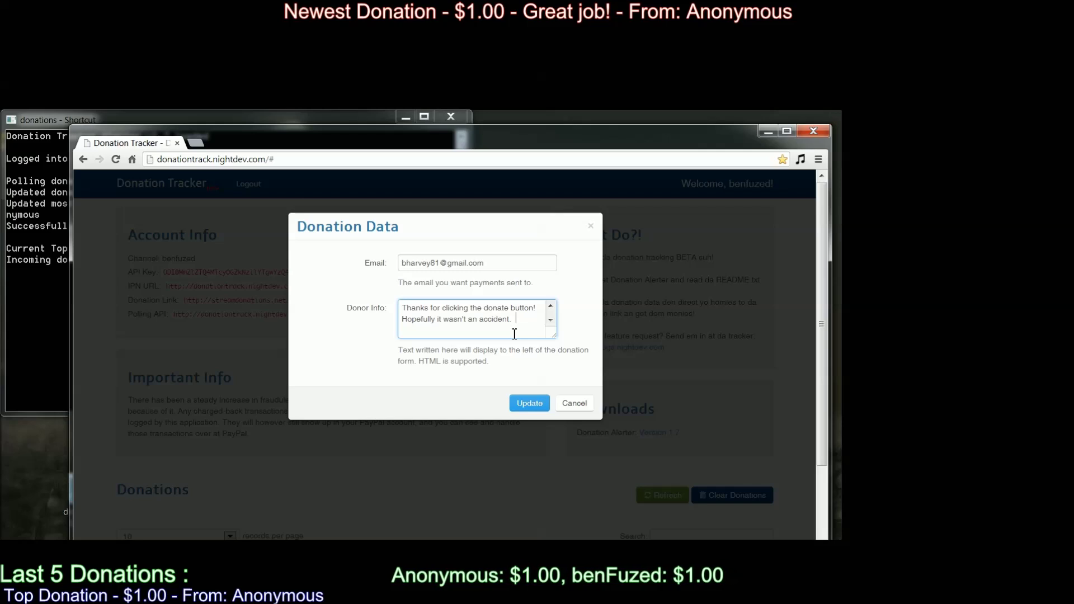
{"action": "type", "text": "pe I he"}
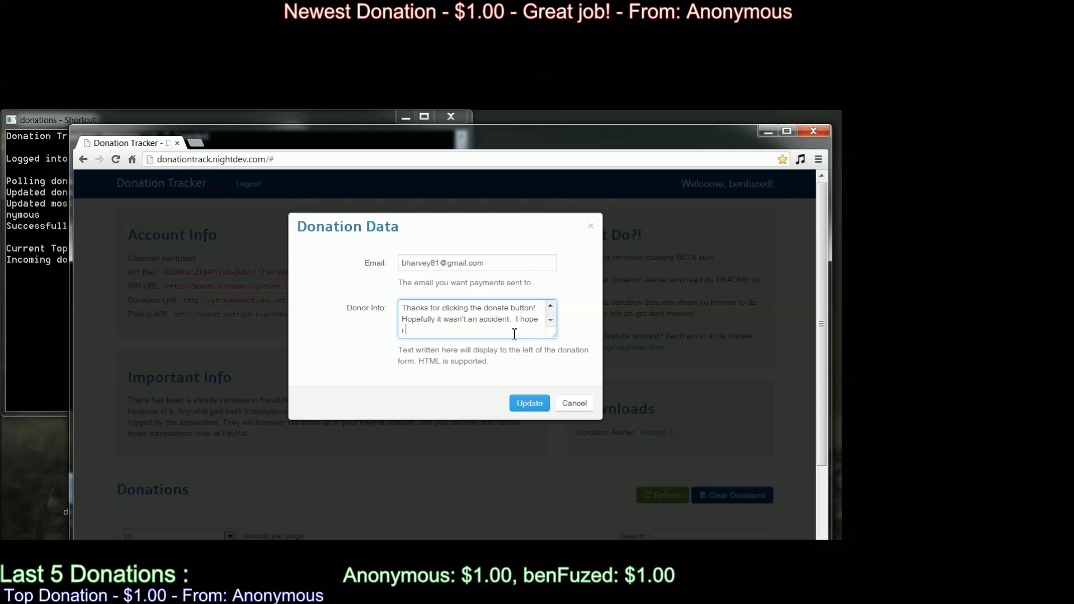
{"action": "type", "text": "lped "}
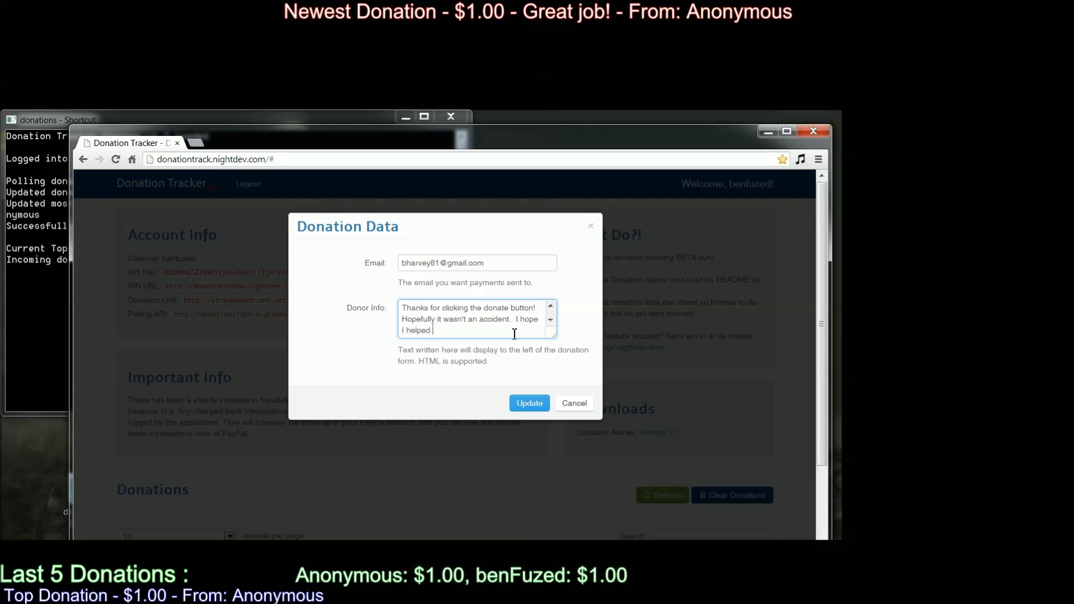
{"action": "type", "text": "you out in some way."}
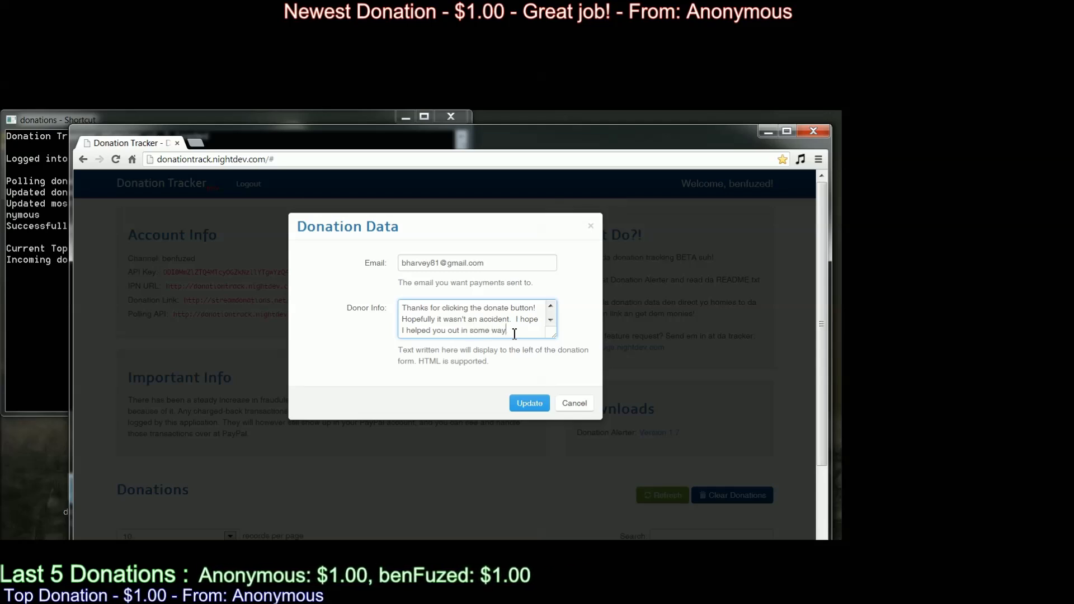
{"action": "key", "text": "BackSpace"}
{"action": "key", "text": "BackSpace"}
{"action": "key", "text": "BackSpace"}
{"action": "key", "text": "BackSpace"}
{"action": "key", "text": "BackSpace"}
{"action": "key", "text": "BackSpace"}
{"action": "key", "text": "BackSpace"}
{"action": "key", "text": "BackSpace"}
{"action": "key", "text": "BackSpace"}
{"action": "key", "text": "BackSpace"}
{"action": "key", "text": "BackSpace"}
{"action": "key", "text": "BackSpace"}
{"action": "key", "text": "BackSpace"}
{"action": "key", "text": "BackSpace"}
{"action": "key", "text": "BackSpace"}
{"action": "key", "text": "BackSpace"}
{"action": "key", "text": "BackSpace"}
{"action": "key", "text": "BackSpace"}
{"action": "key", "text": "BackSpace"}
{"action": "key", "text": "BackSpace"}
{"action": "key", "text": "BackSpace"}
{"action": "type", "text": "/"}
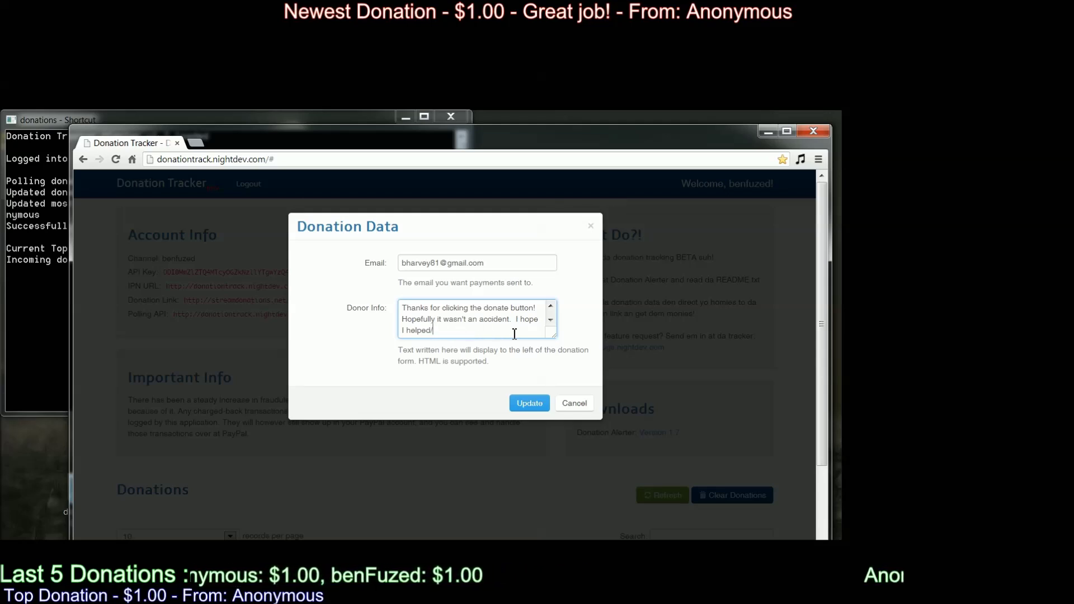
{"action": "type", "text": "entertained you "}
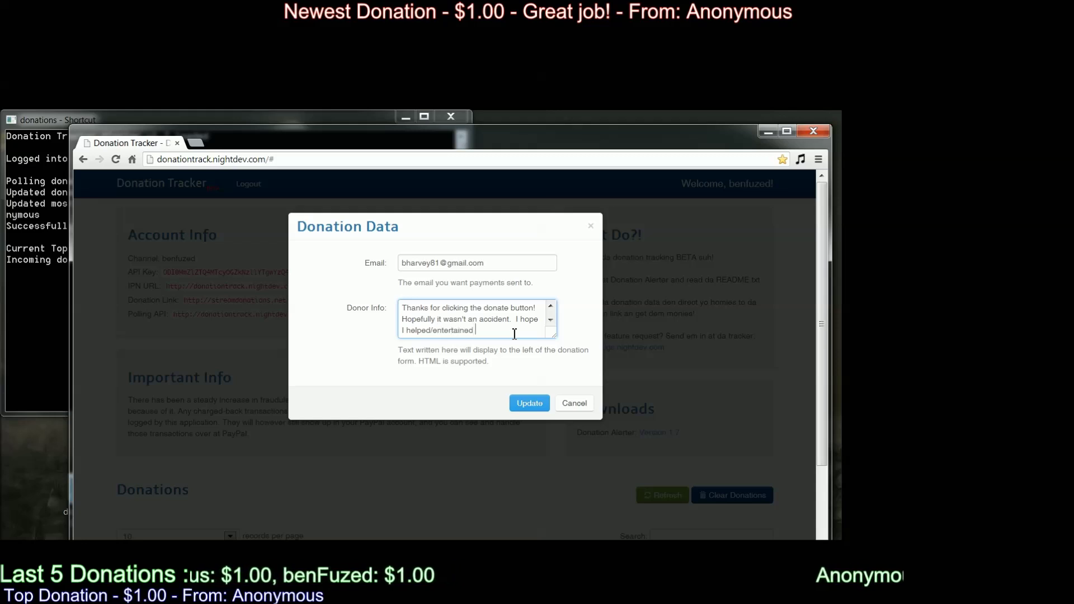
{"action": "type", "text": "in some way."}
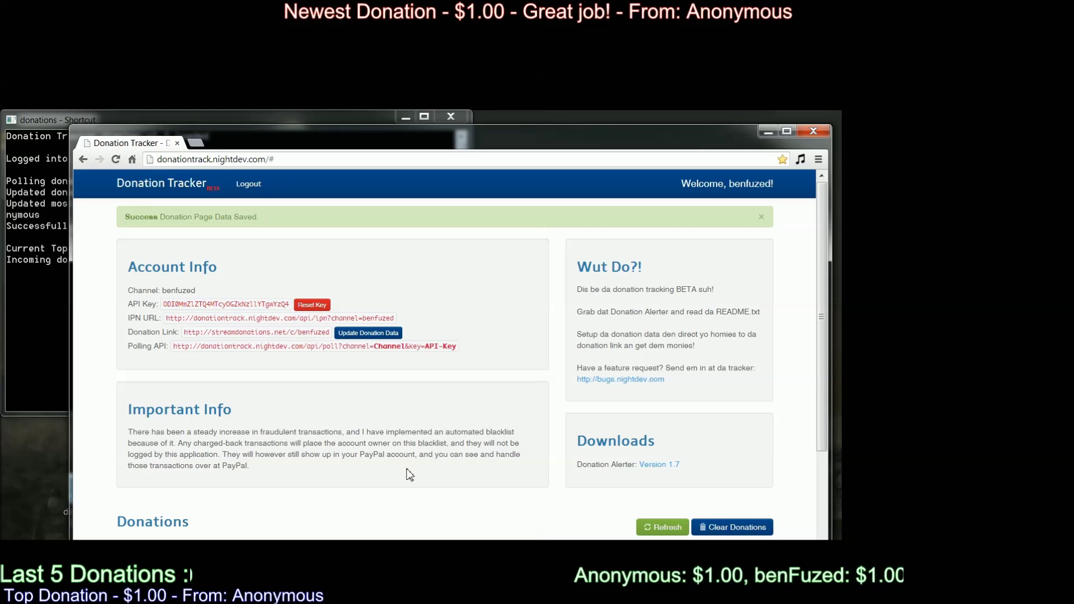
{"action": "scroll", "coordinate": [454, 489], "scroll_direction": "down", "scroll_amount": 3}
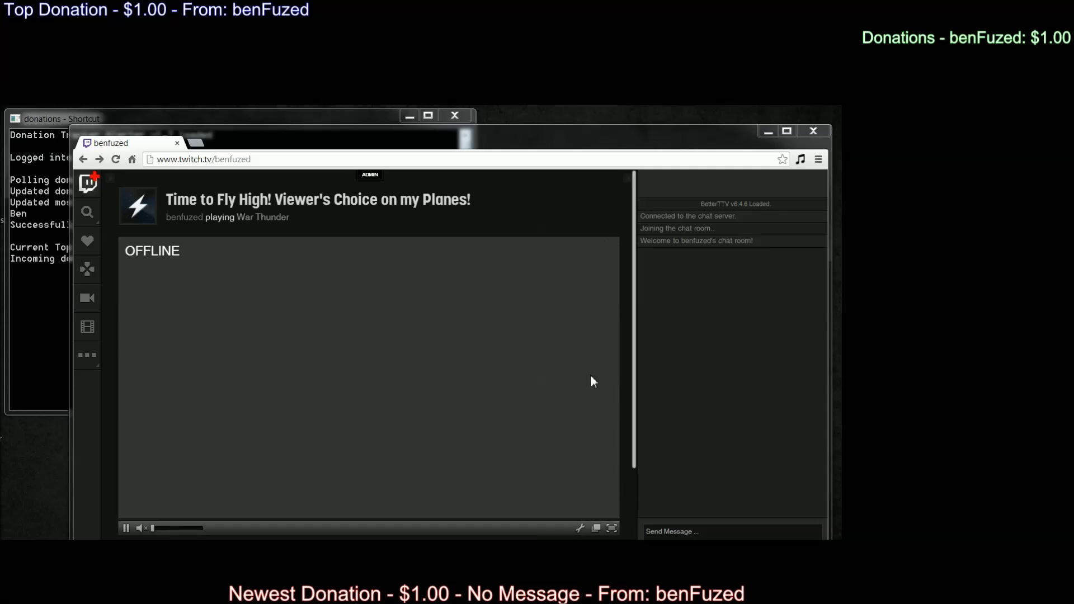
Follow the 'Donations are always appreciated!' link in the channel's Donation Panel.
{"action": "scroll", "coordinate": [635, 384], "scroll_direction": "down", "scroll_amount": 3}
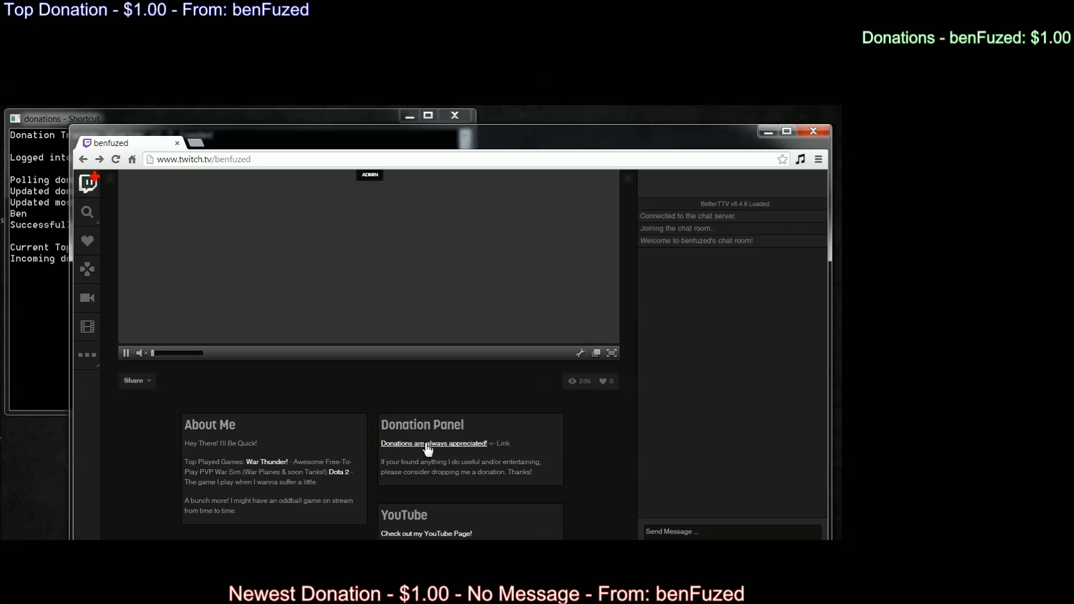
{"action": "left_click", "coordinate": [427, 444]}
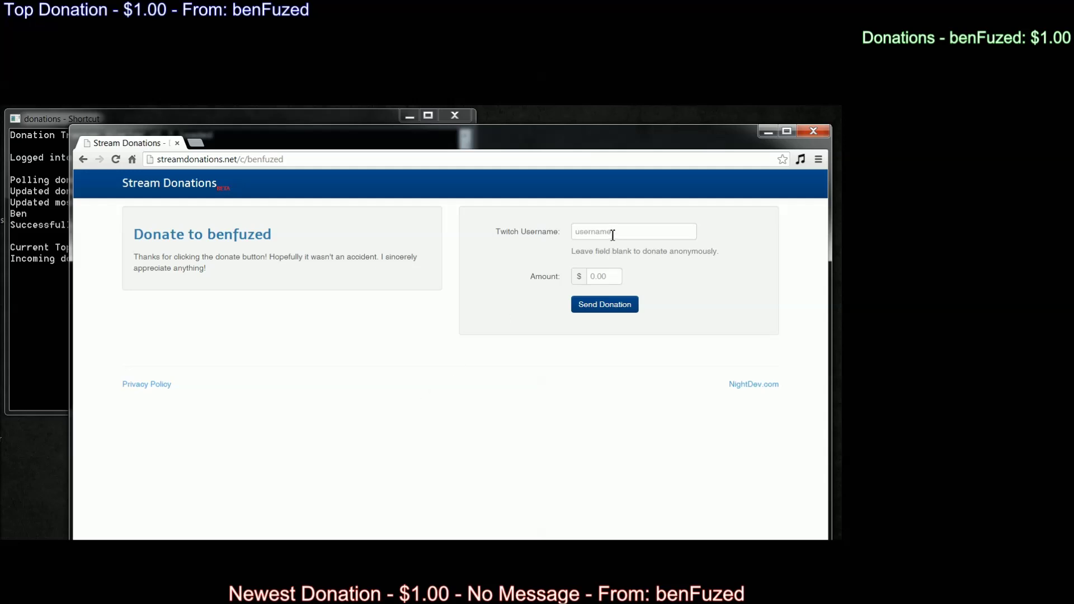
Submit a 1.00 donation with the Twitch Username left blank.
{"action": "left_click_drag", "start_coordinate": [670, 251], "coordinate": [711, 282]}
{"action": "left_click", "coordinate": [662, 260]}
{"action": "type", "text": "1.00"}
{"action": "left_click", "coordinate": [615, 311]}
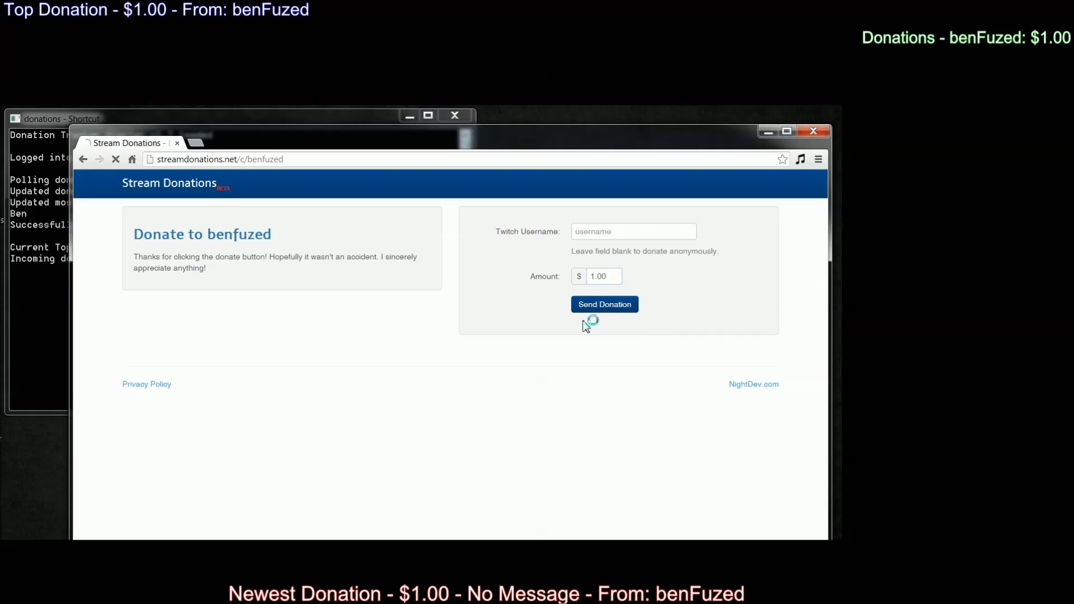
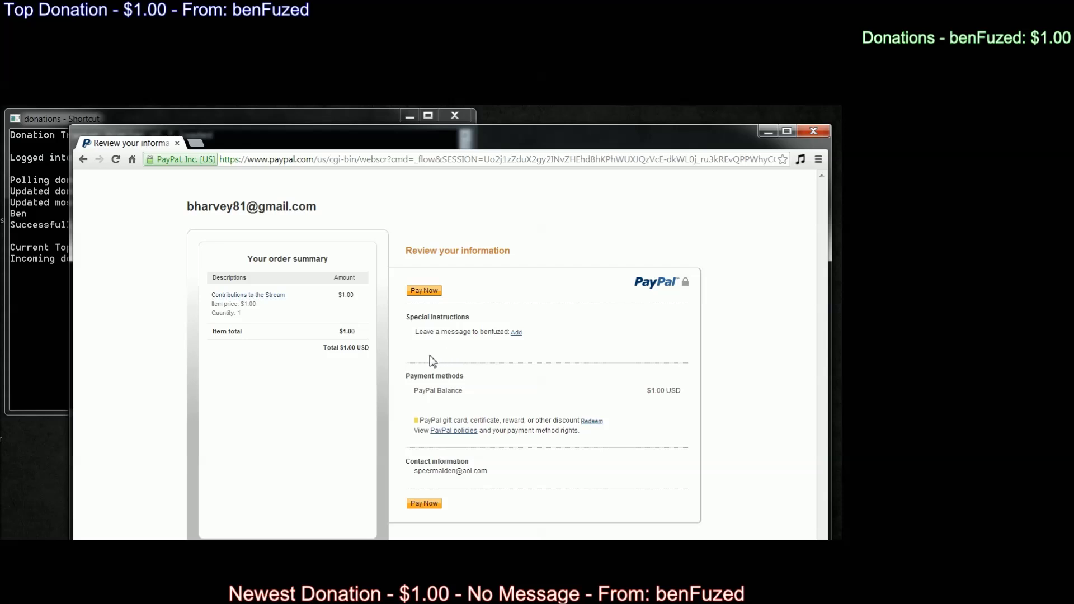
Save 'Great job!' as the donation's special instructions, then pay the $1.00 USD donation.
{"action": "left_click", "coordinate": [516, 336]}
{"action": "left_click", "coordinate": [495, 341]}
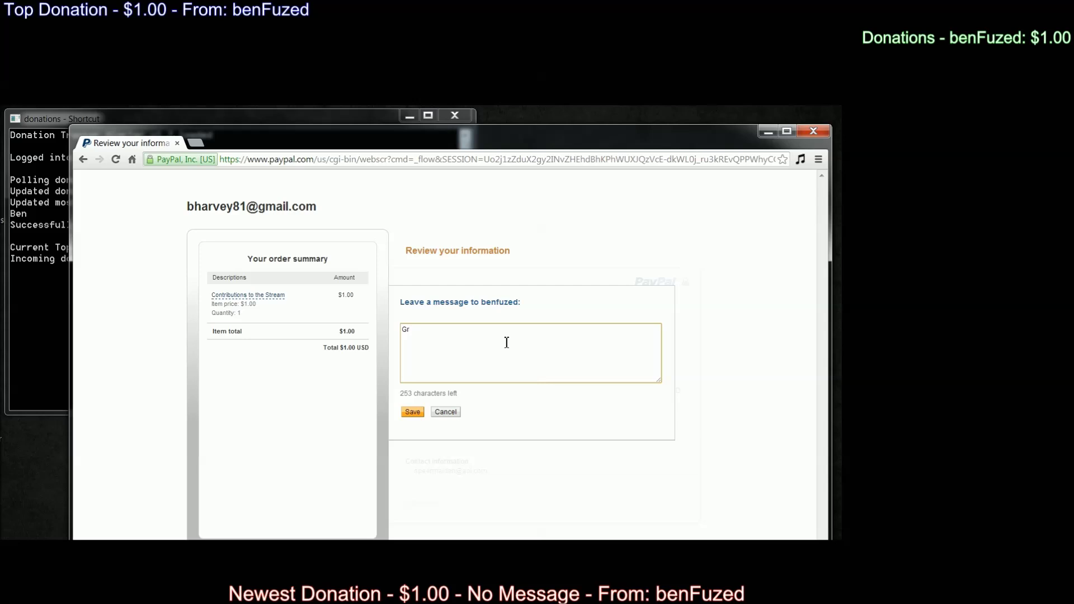
{"action": "type", "text": "Great job!"}
{"action": "left_click", "coordinate": [412, 411]}
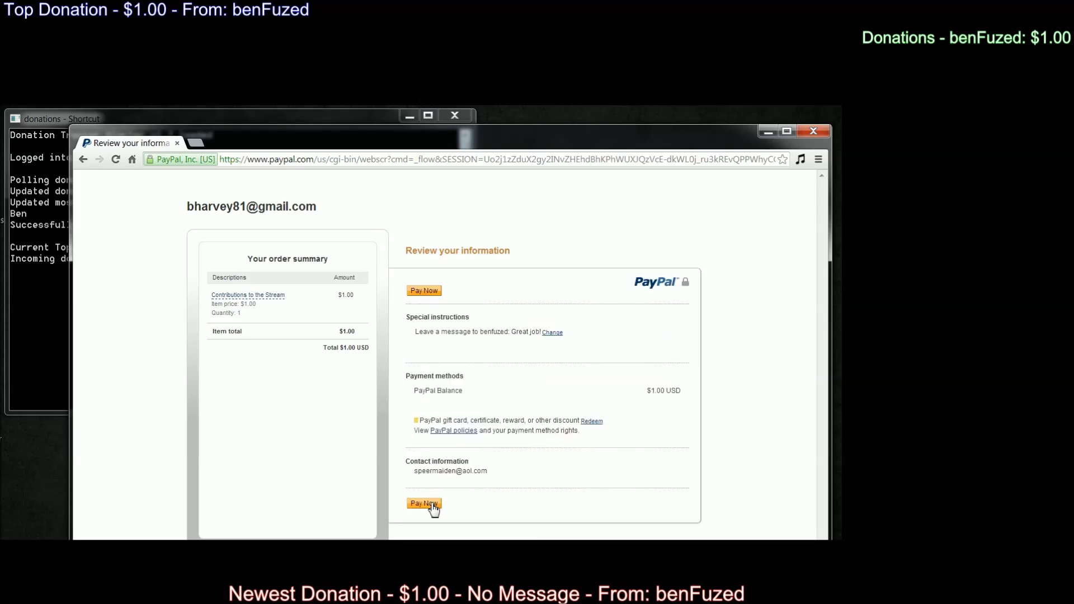
{"action": "left_click", "coordinate": [435, 505]}
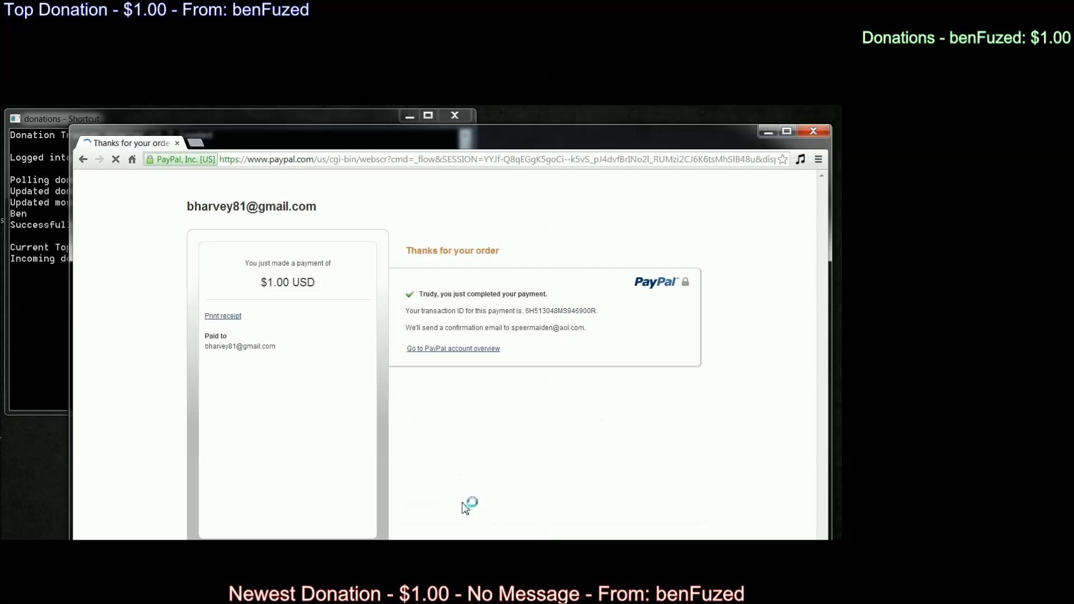
Bring the Donation Tracker Alerter console to the front and nudge it slightly right and down.
{"action": "left_click", "coordinate": [245, 118]}
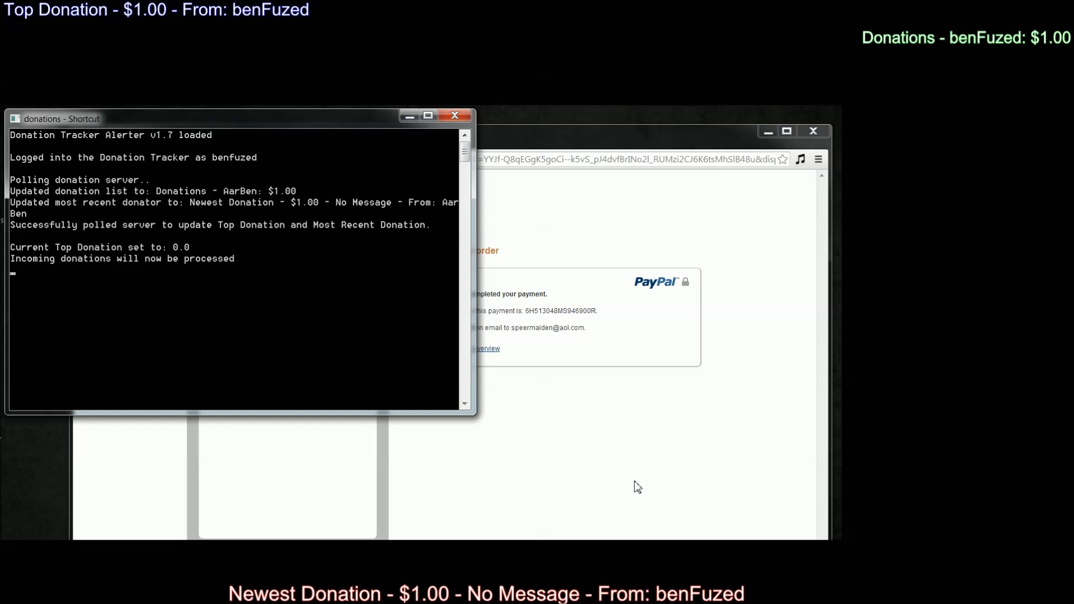
{"action": "left_click_drag", "start_coordinate": [367, 122], "coordinate": [388, 132]}
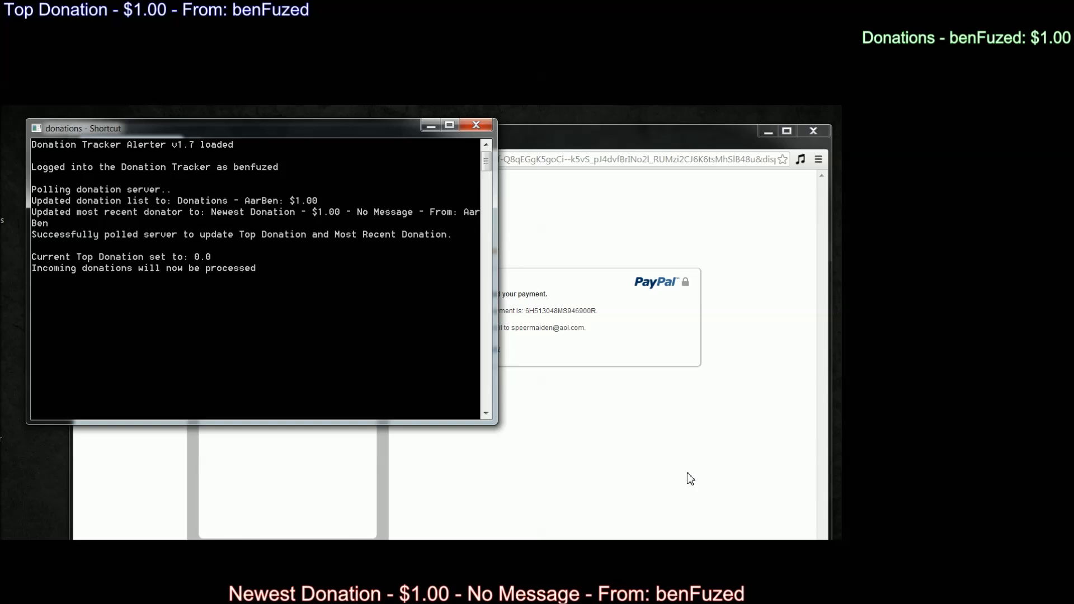